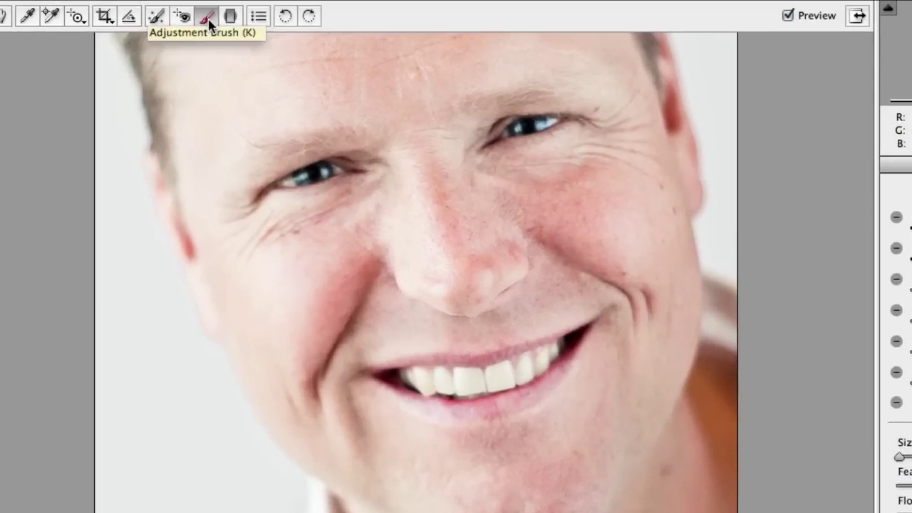
Switch to the Adjustment Brush and bring up the zoom levels to magnify the mouth
left_click(207, 20)
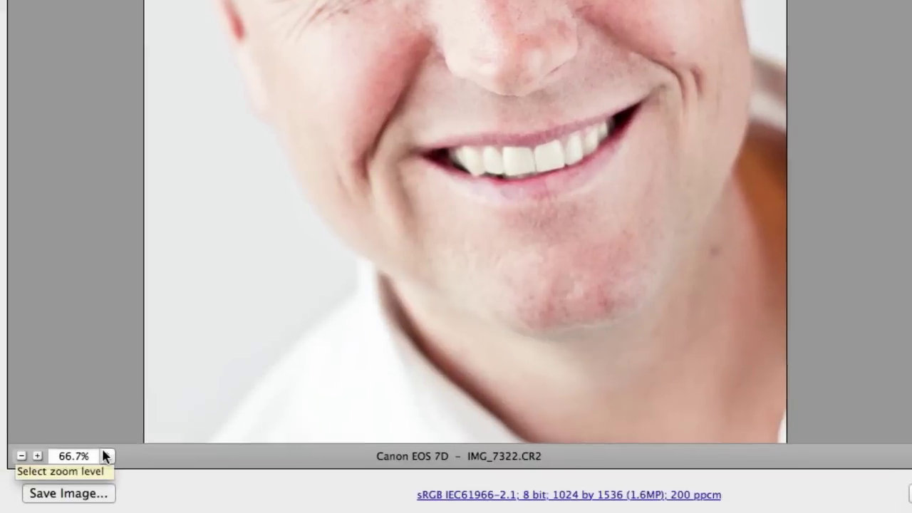
left_click(106, 447)
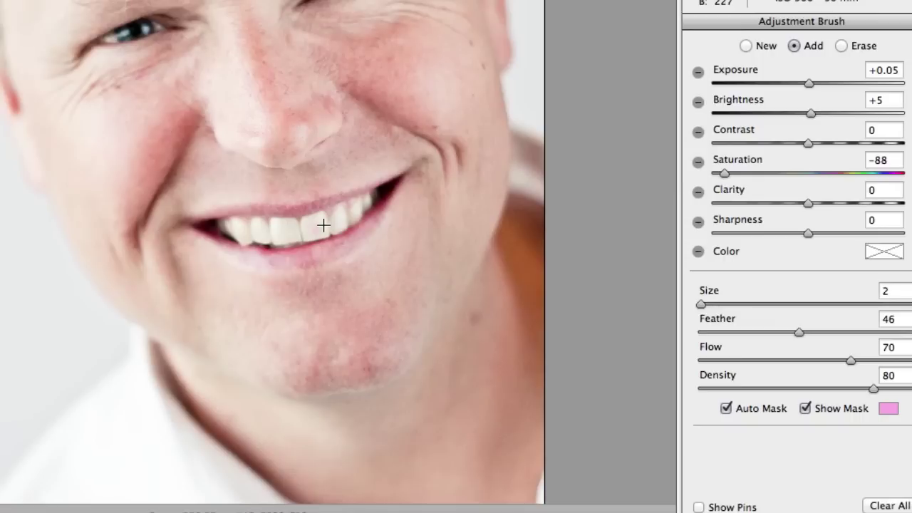
Brush the mask from a front tooth across to the rightmost upper teeth
mouse_move(323, 226)
left_mouse_down()
mouse_move(341, 216)
mouse_move(337, 232)
mouse_move(333, 214)
mouse_move(315, 234)
mouse_move(297, 236)
mouse_move(292, 220)
mouse_move(271, 224)
mouse_move(292, 236)
mouse_move(271, 238)
mouse_move(287, 236)
mouse_move(261, 218)
mouse_move(261, 238)
mouse_move(253, 220)
mouse_move(305, 231)
mouse_move(345, 214)
left_mouse_up()
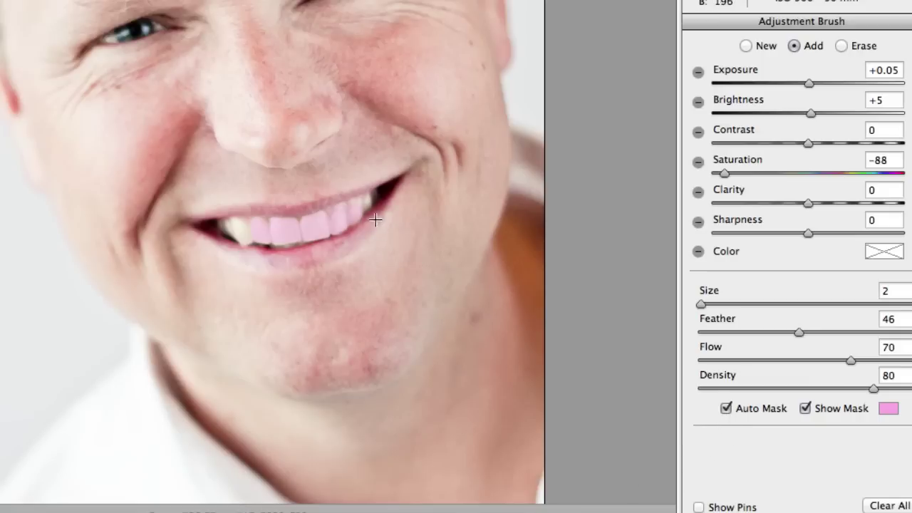
mouse_move(366, 204)
left_mouse_down()
mouse_move(362, 197)
mouse_move(335, 221)
mouse_move(326, 214)
mouse_move(252, 230)
mouse_move(236, 224)
mouse_move(247, 240)
mouse_move(228, 228)
mouse_move(276, 241)
mouse_move(304, 236)
mouse_move(238, 223)
left_mouse_up()
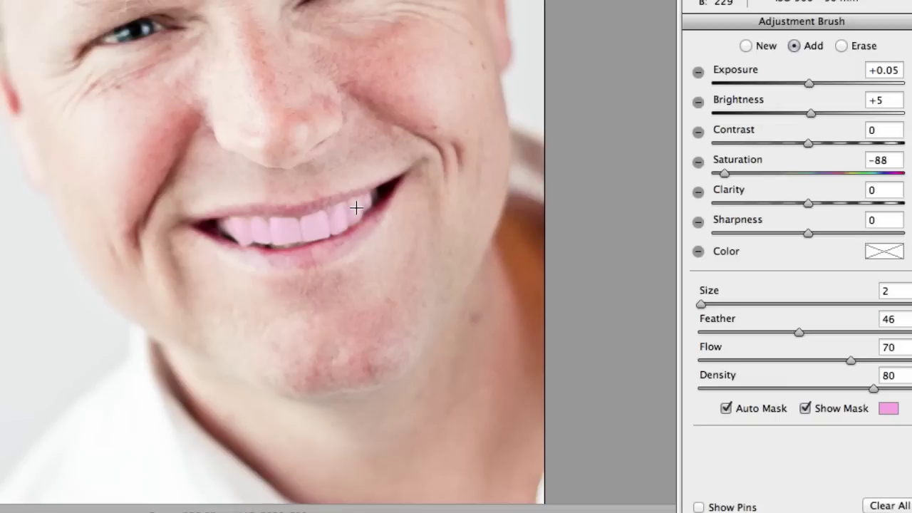
Turn off Show Mask and set the teeth Saturation to -87
left_click(805, 409)
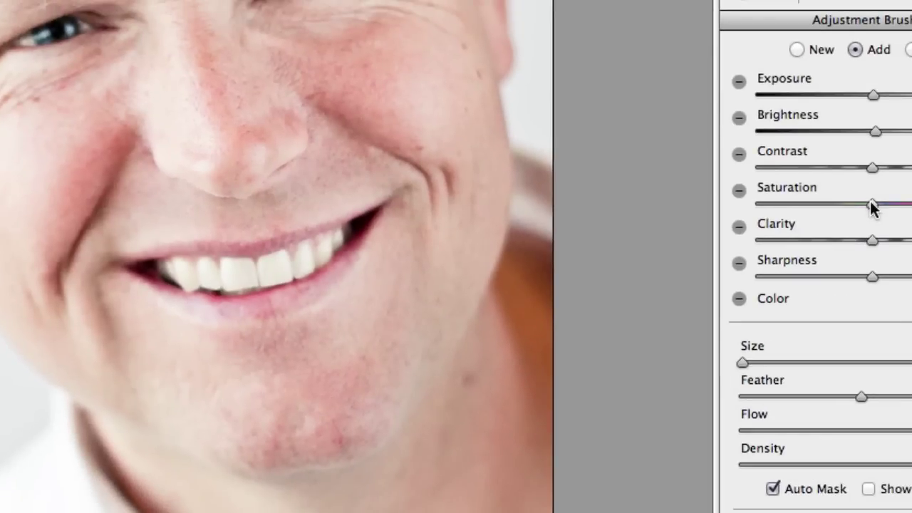
left_click(782, 204)
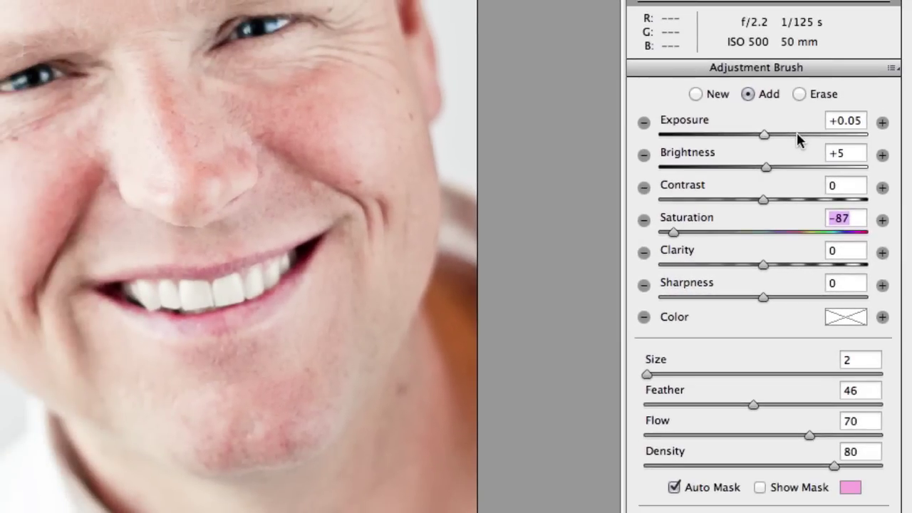
Try stronger exposure and brightness on the teeth, then settle on Brightness +5 and Exposure -0.05
left_click(797, 133)
left_click(797, 166)
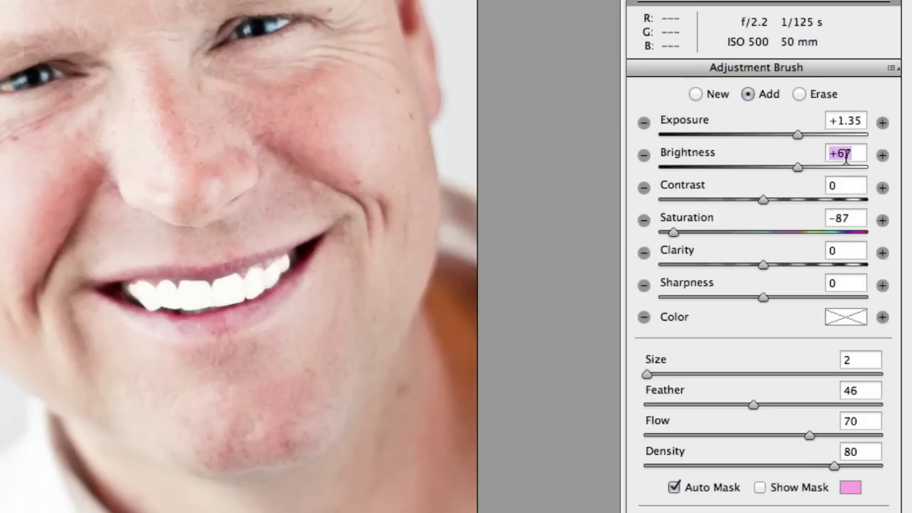
type("5")
key("Return")
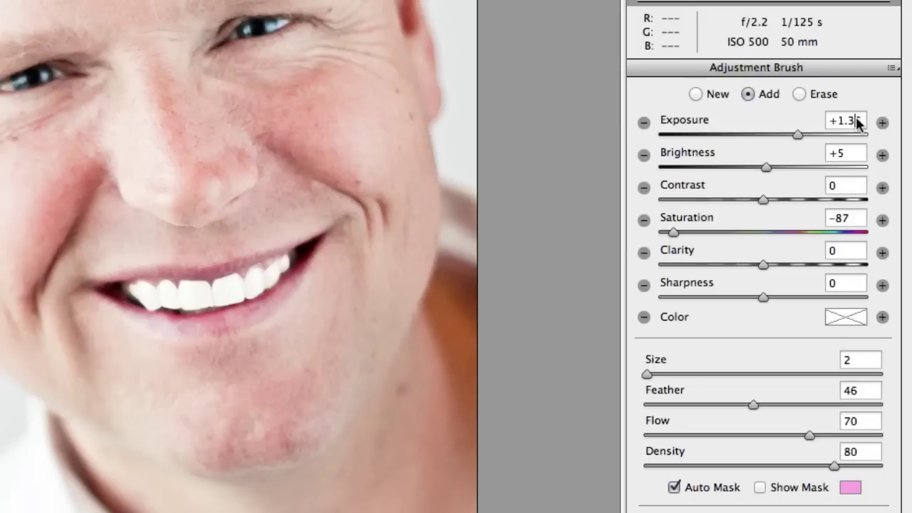
left_click(796, 136)
left_click_drag(796, 136, 763, 142)
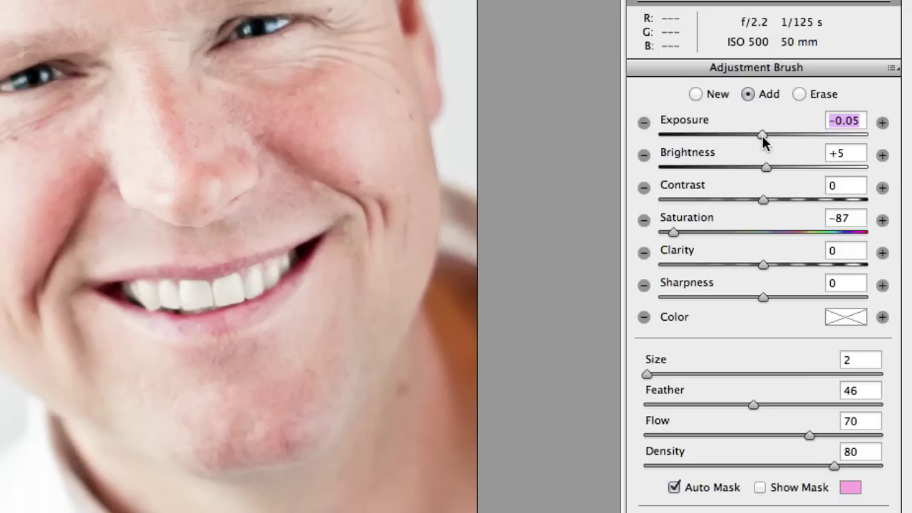
Set teeth Exposure to +0.05 and, after comparing saturation extremes, Saturation to -90
left_click_drag(764, 142, 766, 142)
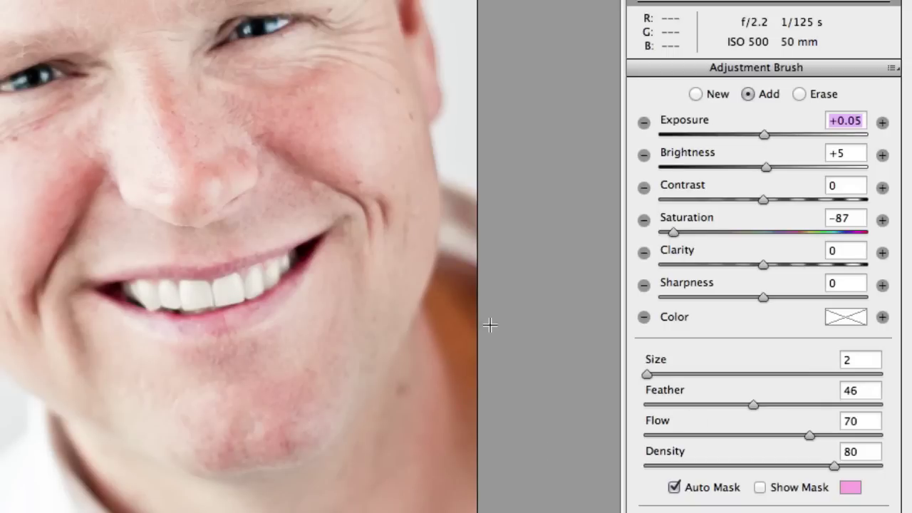
left_click(863, 233)
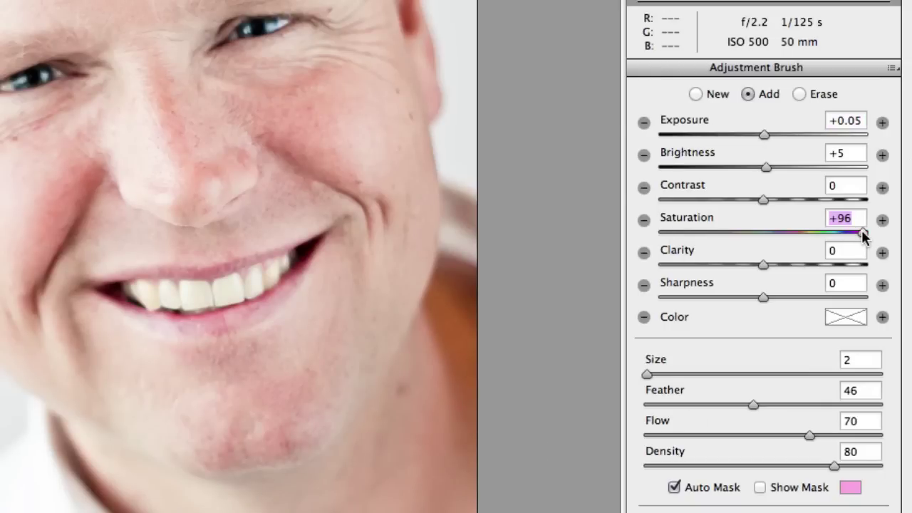
left_click(762, 231)
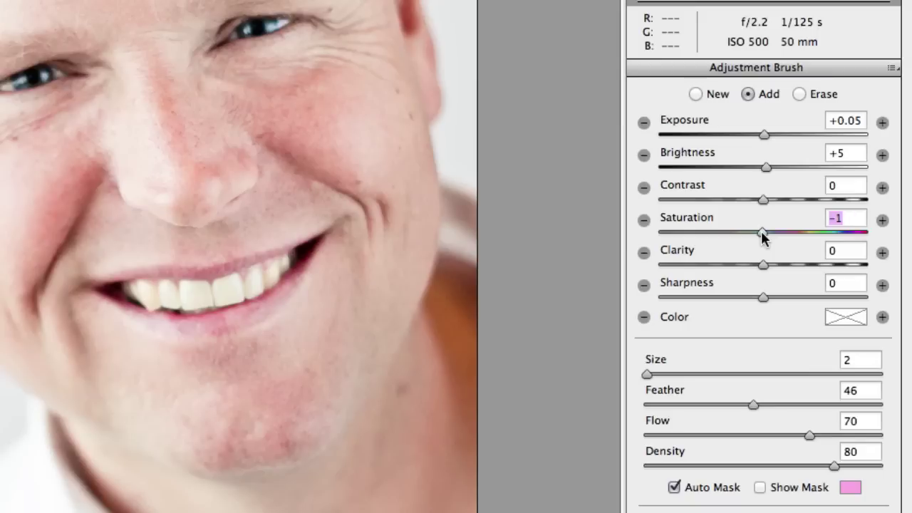
left_click(670, 232)
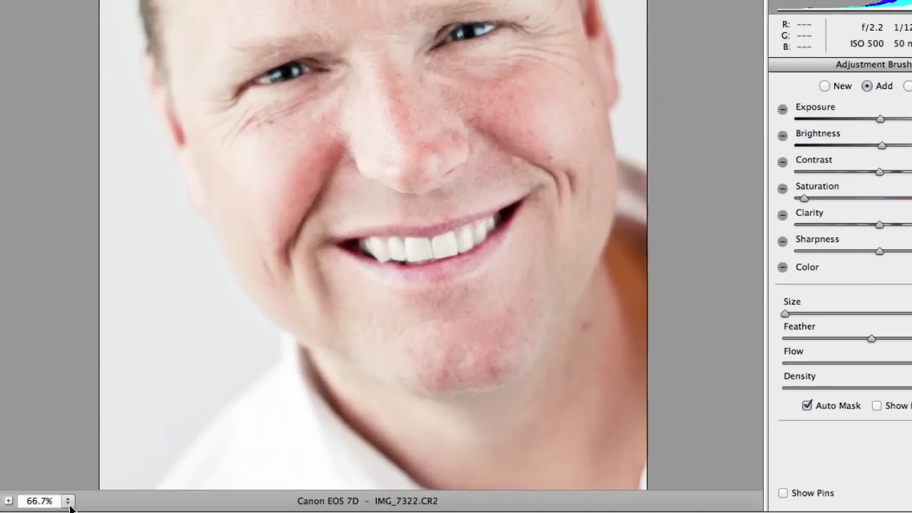
Set the zoom level to Fit in View to see the full portrait
left_click(68, 501)
left_click(127, 502)
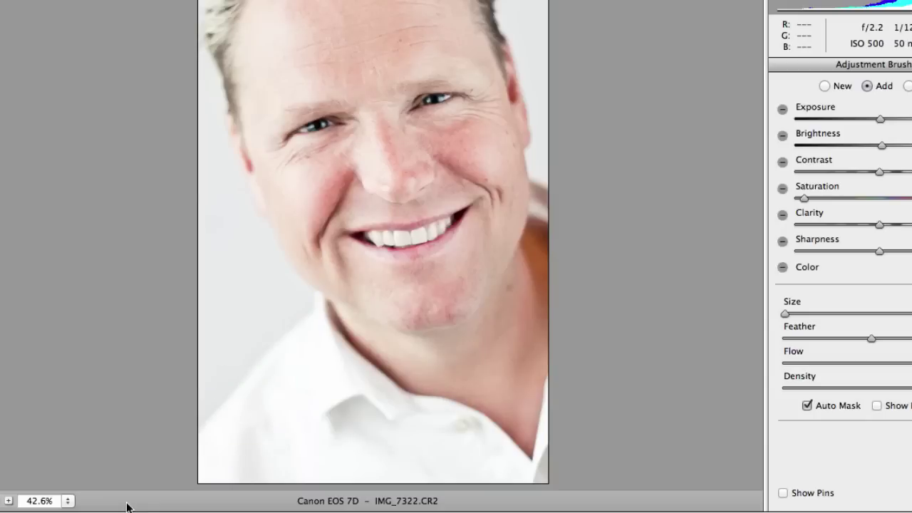